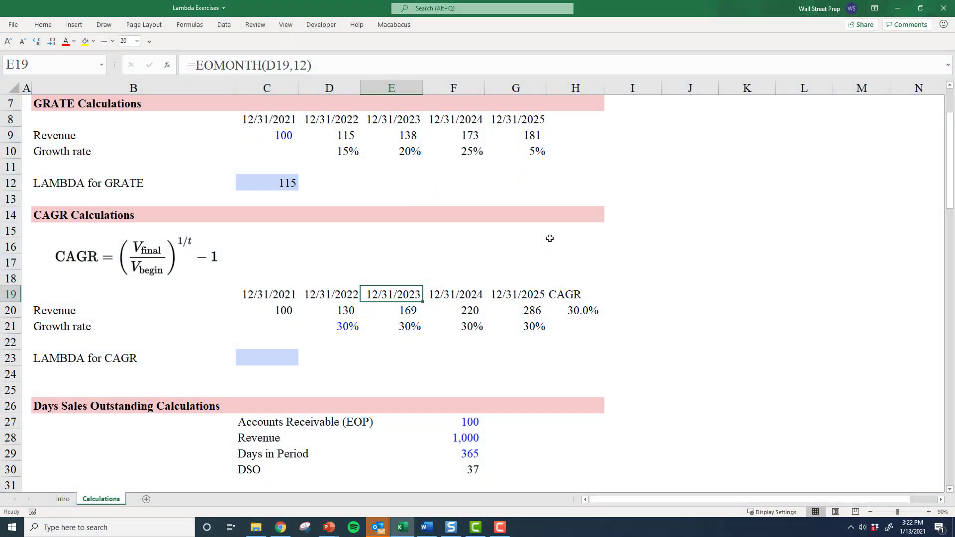
- Review the revenue, growth-rate, CAGR and year-end date formulas in the CAGR block
key("Down")
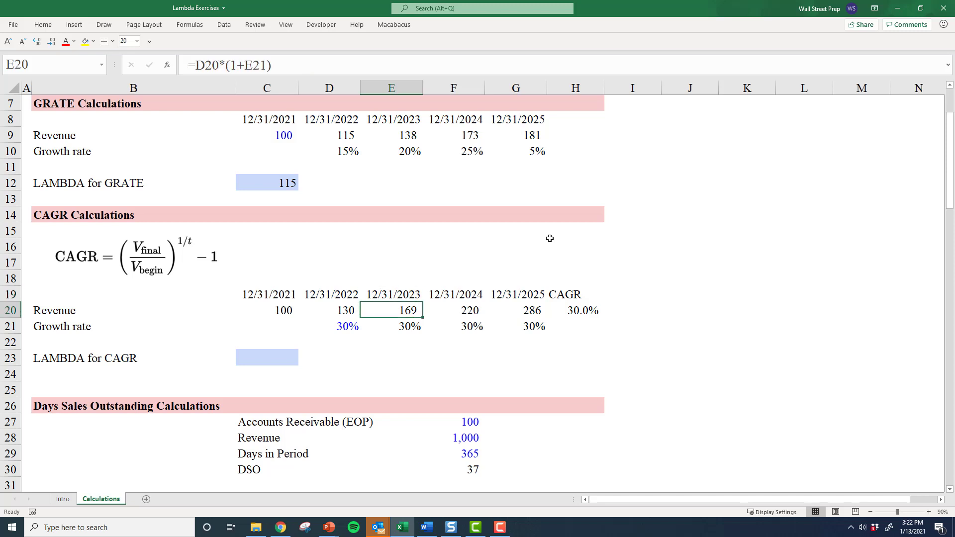
key("Left")
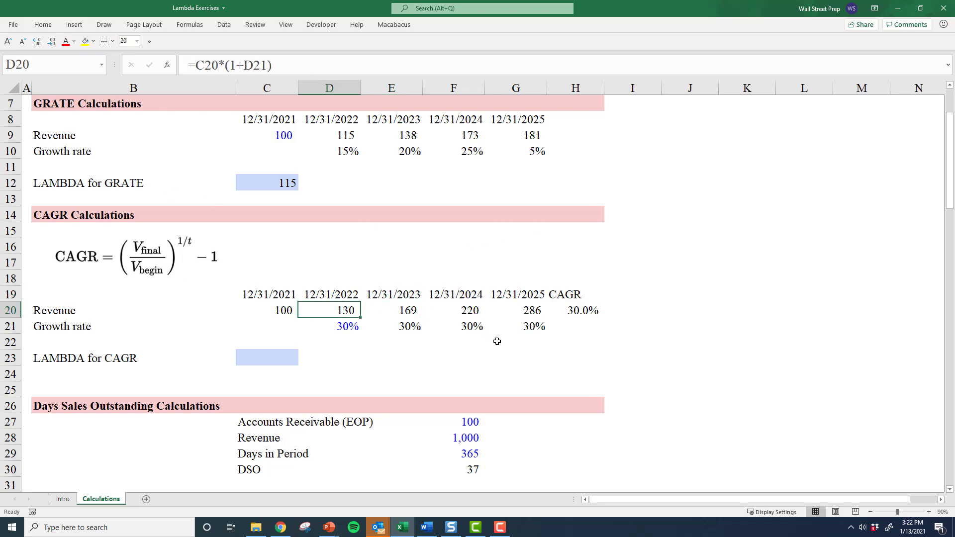
key("Down")
key("Right")
key("Left")
key("Right")
key("Right")
key("Right")
key("Right")
key("Up")
key("F2")
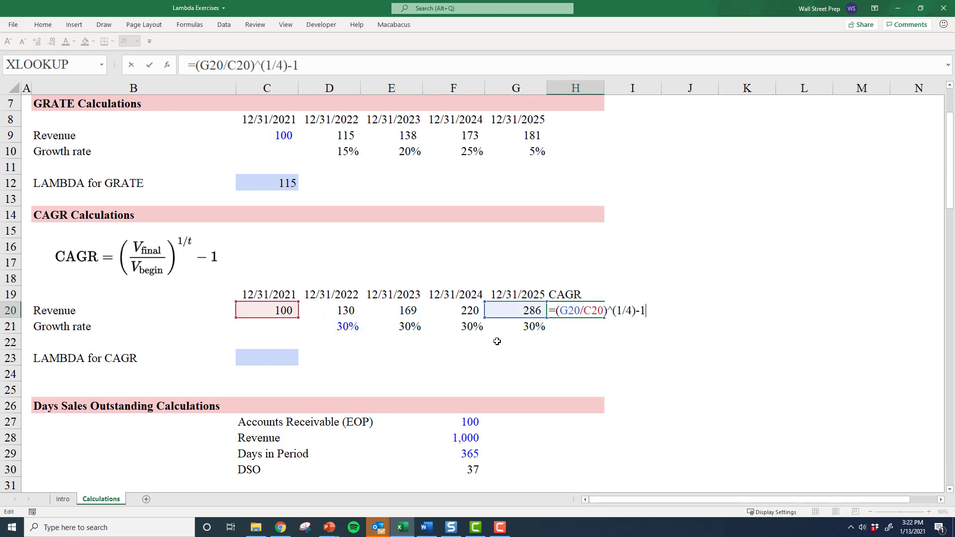
key("Escape")
key("Left")
key("Left")
key("Left")
key("Left")
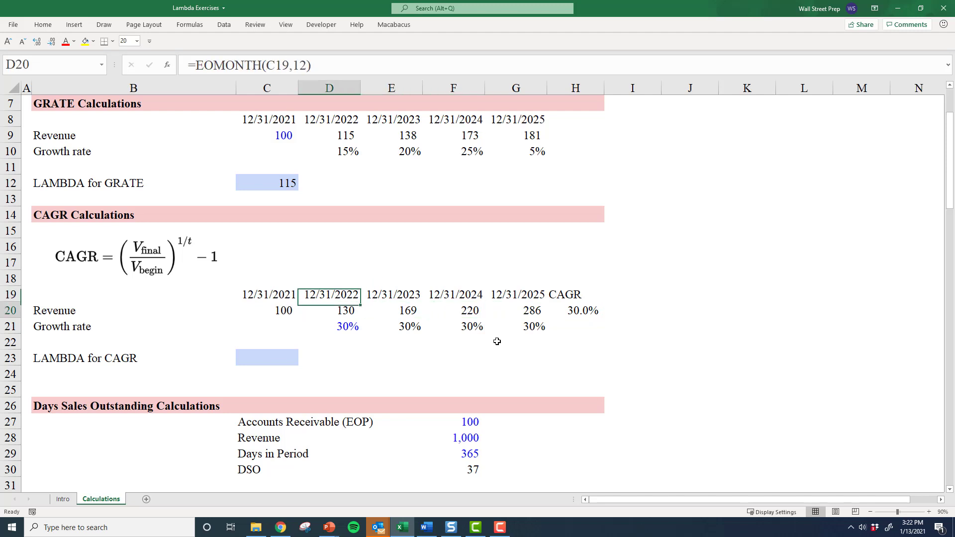
key("Left")
key("Up")
key("Up")
- Label C18 'Actual' and centre 'Projections' across D18:G18 using Center Across Selection
type("Actual")
key("Right")
type("Projections")
key("shift+Right")
key("shift+Right")
key("shift+Right")
key("ctrl+1")
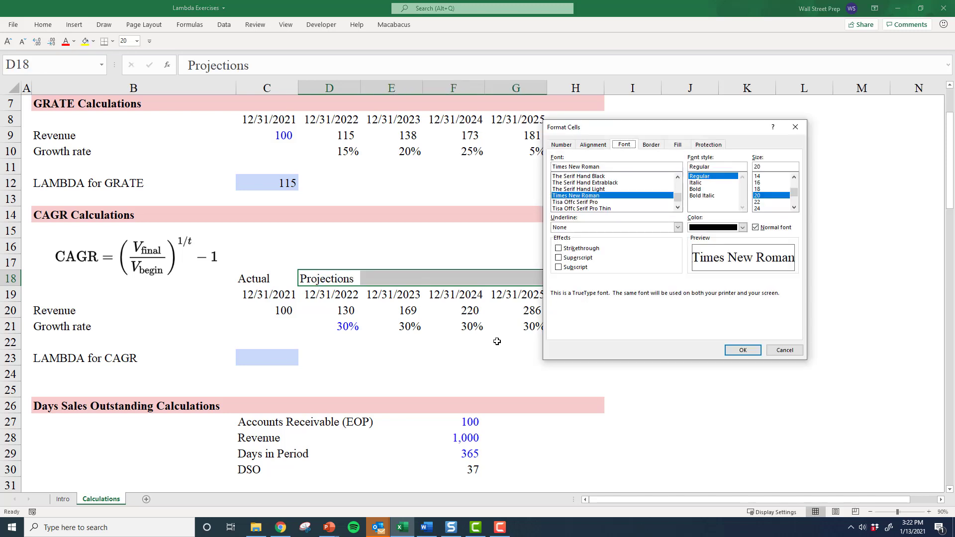
key("ctrl+shift+Tab")
key("alt+h")
key("alt+Down")
key("Down")
key("Down")
key("Down")
key("Down")
key("Down")
key("Down")
key("Return")
key("Return")
- Review the CAGR formula in H20 without changing it
key("Down")
key("Down")
key("Right")
key("Right")
key("Down")
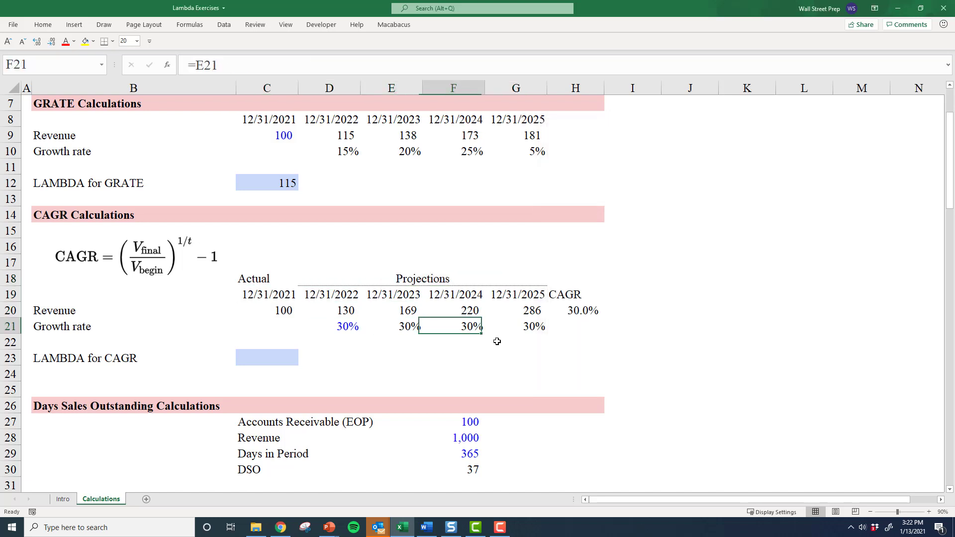
key("Right")
key("Right")
key("Up")
key("F2")
key("Escape")
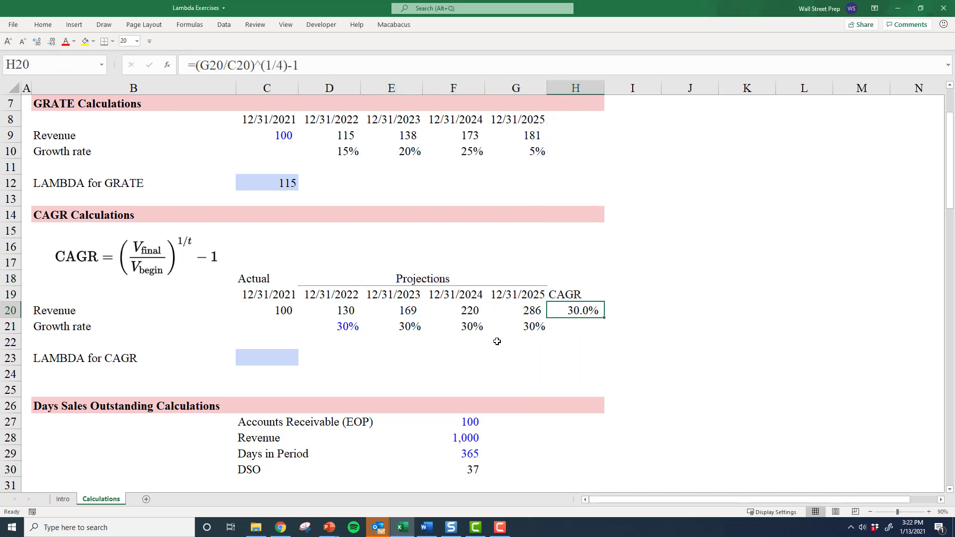
- Enter growth rates of 15, 10, 7 and -1 percent in D21:G21
key("Down")
key("Left")
key("Left")
key("Left")
key("Left")
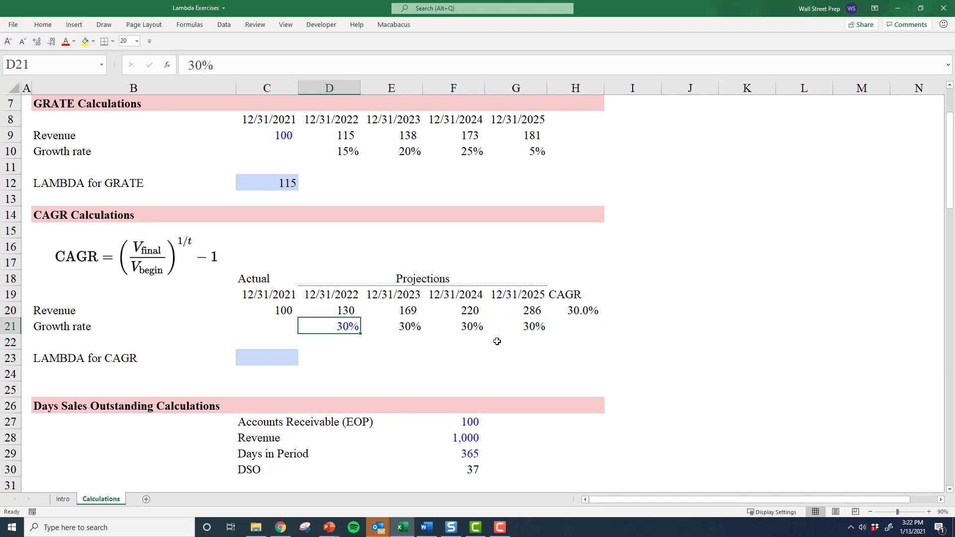
type("15")
key("Tab")
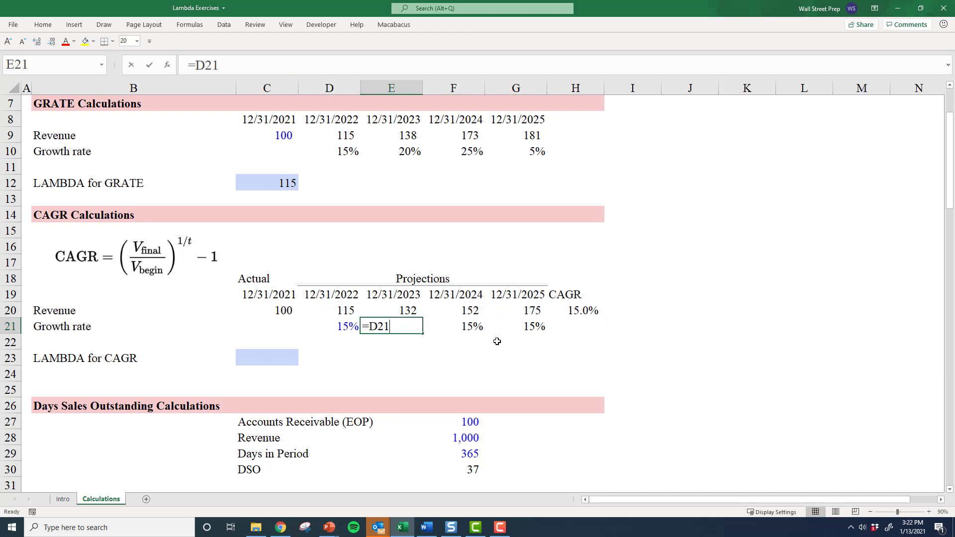
type("10")
key("Tab")
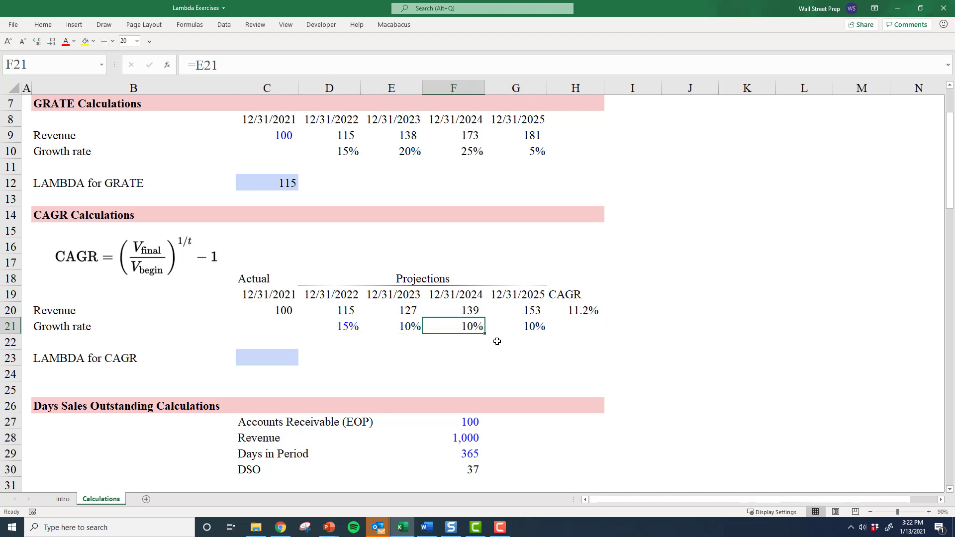
type("7")
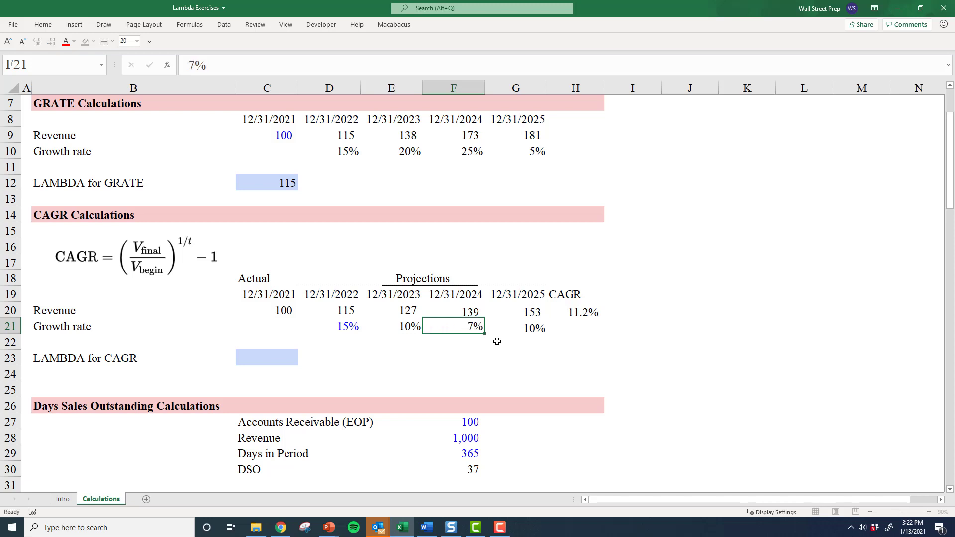
key("Tab")
type("-1")
key("Tab")
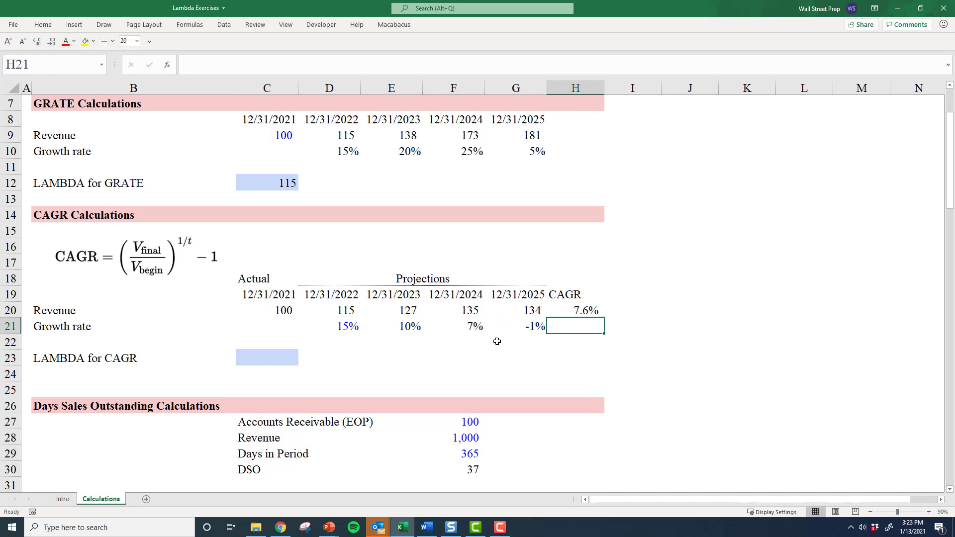
- Check the updated 7.6% CAGR formula in H20 and look over the growth inputs
key("Up")
key("F2")
key("Escape")
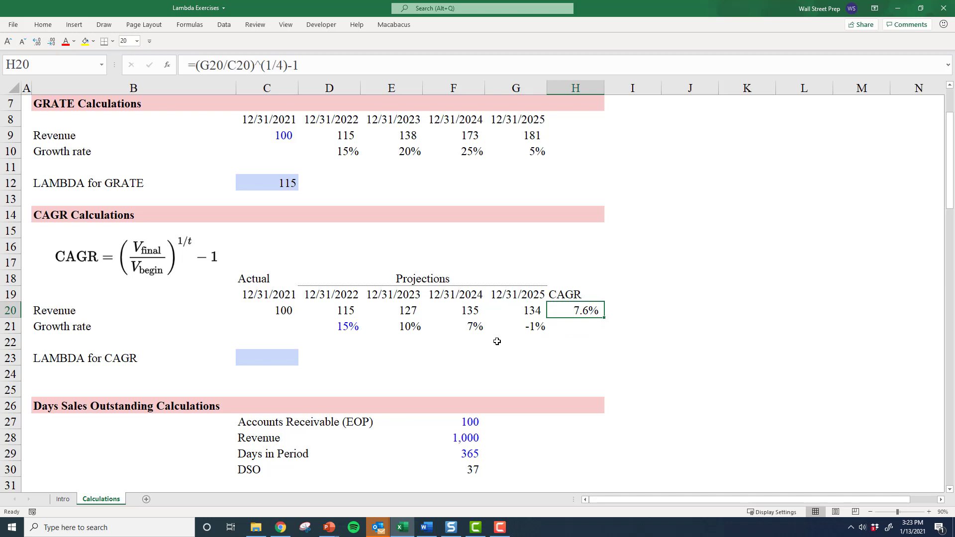
key("Down")
key("Left")
key("Up")
key("Right")
- Step through H20's CAGR formula to examine its exponent, leaving it unchanged
left_click(497, 342)
key("Up")
key("Left")
key("Left")
key("Left")
key("Left")
key("Up")
key("Right")
key("Right")
key("Right")
key("Right")
key("Right")
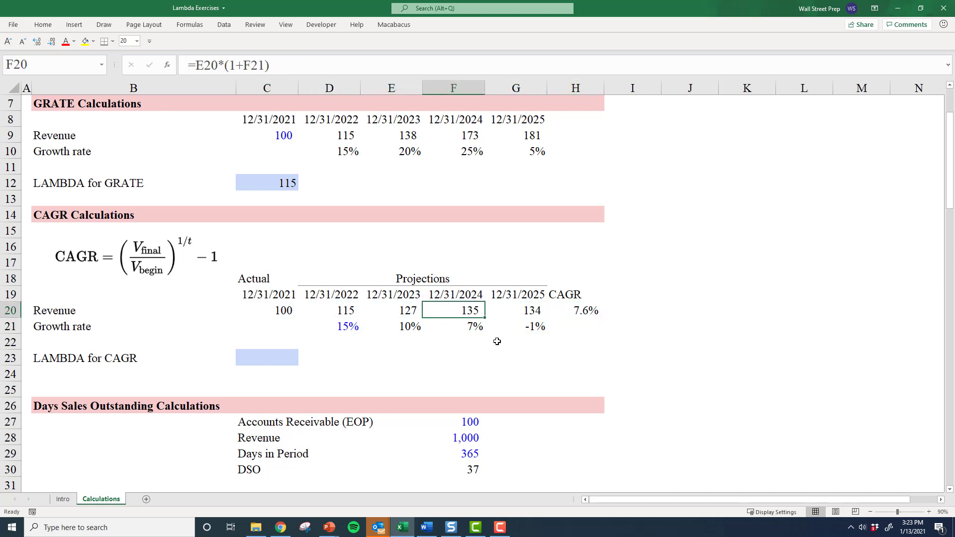
key("F2")
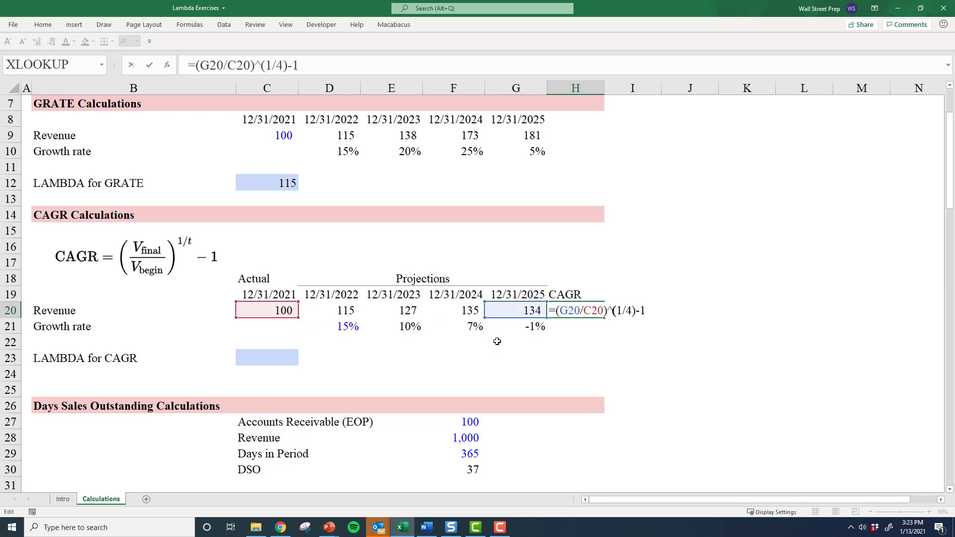
key("Right")
key("Escape")
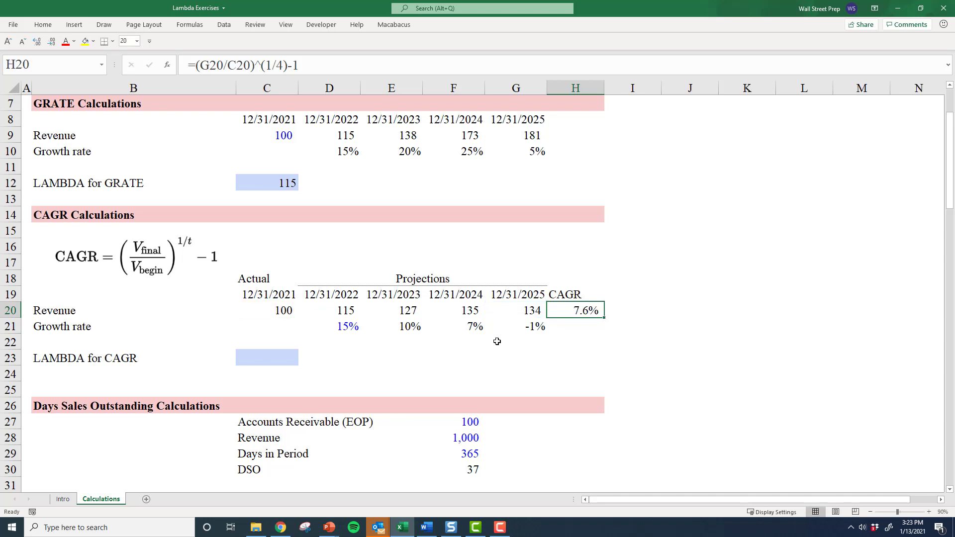
key("Down")
key("Left")
key("Left")
key("Left")
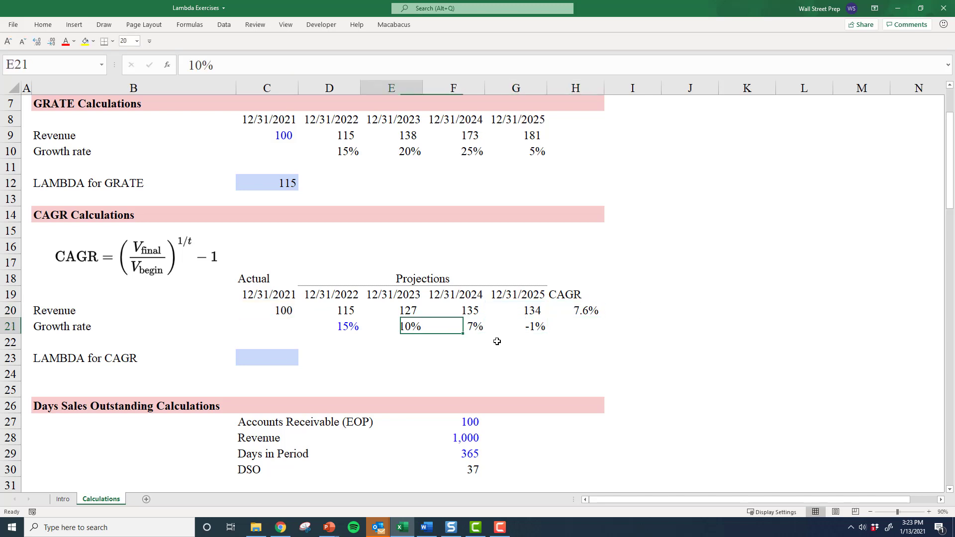
- Start a formula in C23 dividing G20, then cancel it
key("Down")
key("Down")
key("Left")
key("Left")
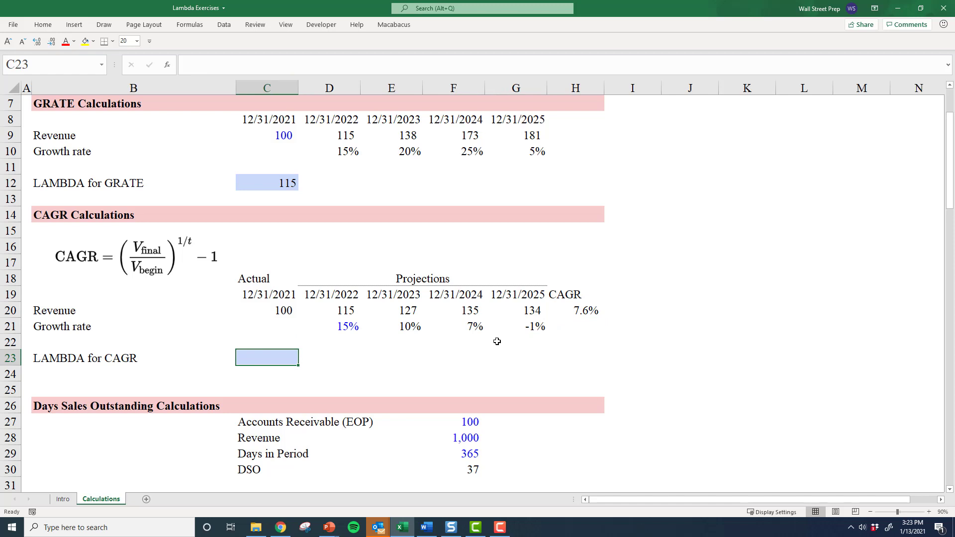
type("=")
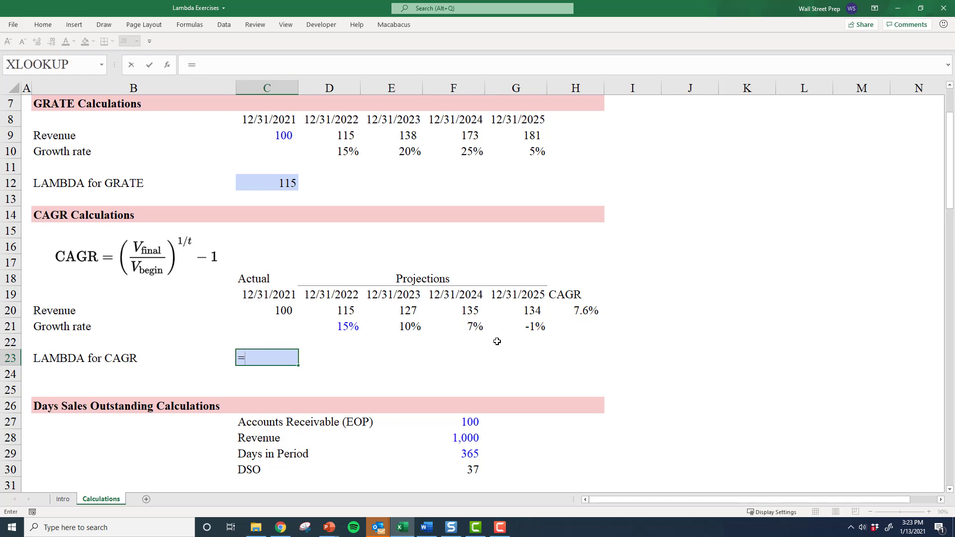
key("Up")
key("Up")
key("Right")
key("Right")
key("Right")
key("Up")
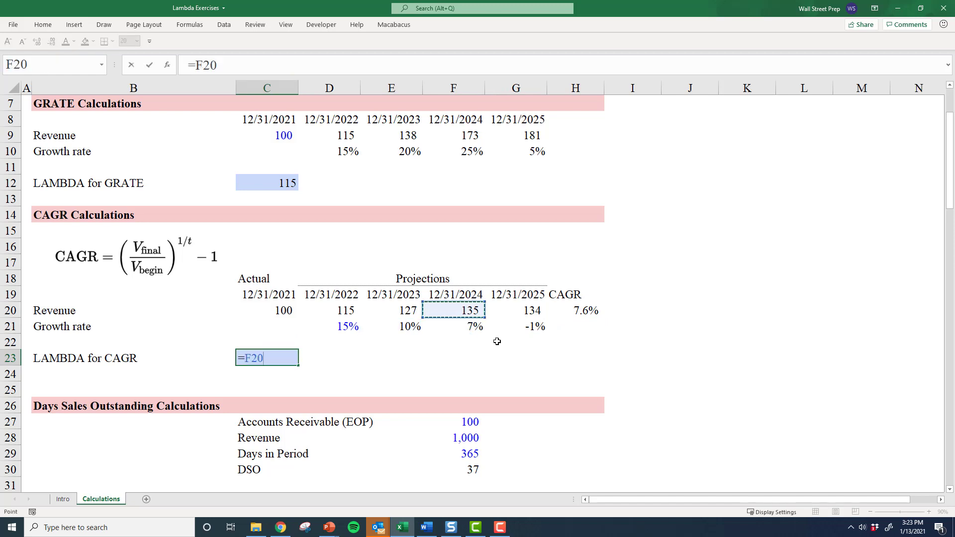
key("Right")
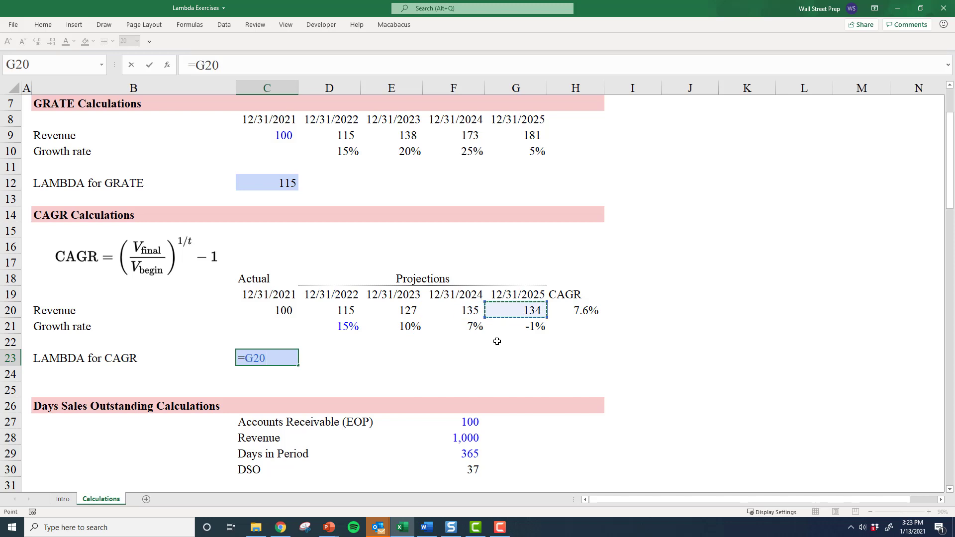
type("/")
key("Escape")
- Inspect the G20 and C20 references inside H20's formula =(G20/C20)^(1/4)-1
key("Right")
key("Up")
key("Up")
key("Right")
key("Up")
key("Right")
key("Right")
key("Right")
key("F2")
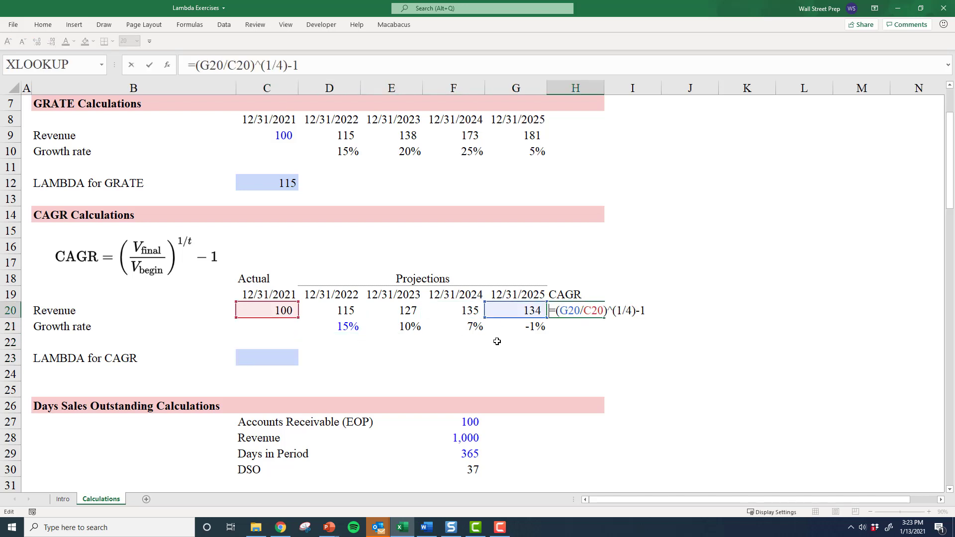
key("shift+Left")
key("shift+Left")
key("shift+Left")
key("Right")
key("Right")
key("Right")
key("shift+Left")
key("shift+Left")
key("shift+Left")
key("Right")
- Copy the expression (G20/C20)^(1/4)-1 from H20's formula
key("Left")
key("shift+End")
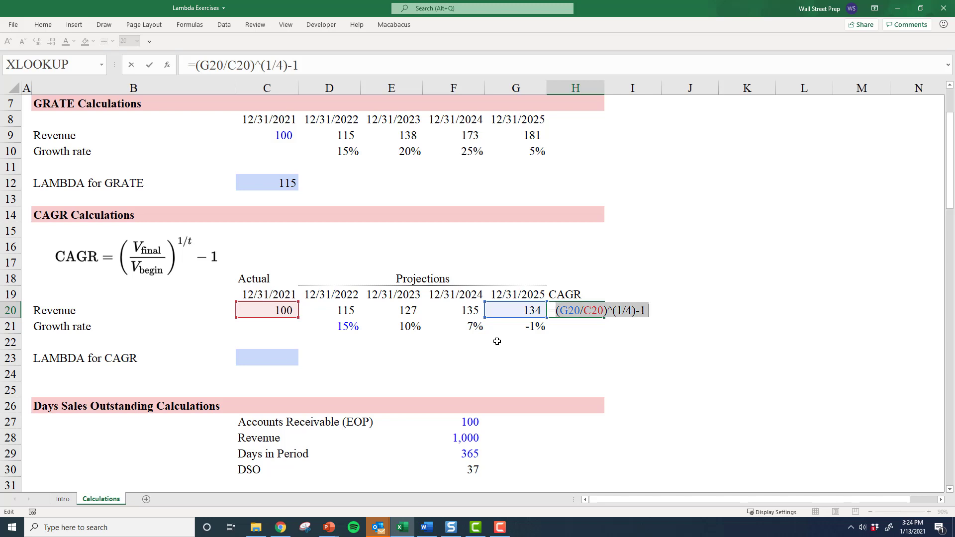
key("ctrl+c")
key("Escape")
key("Left")
key("Left")
key("Down")
key("Left")
key("Down")
key("Left")
key("Left")
key("Down")
- Begin =LAMBDA(vfinal,vbegin,t, in C23 followed by the pasted CAGR expression
type("=lamb")
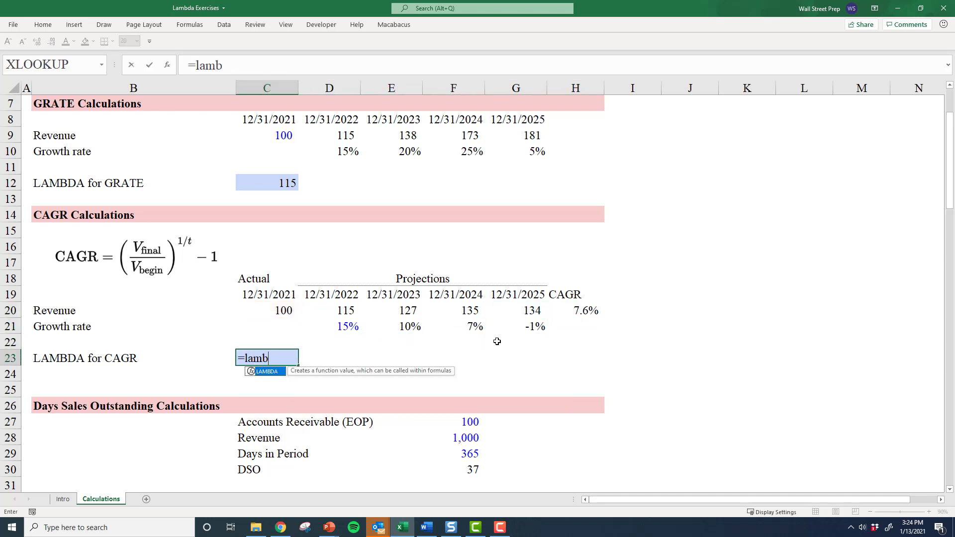
key("Tab")
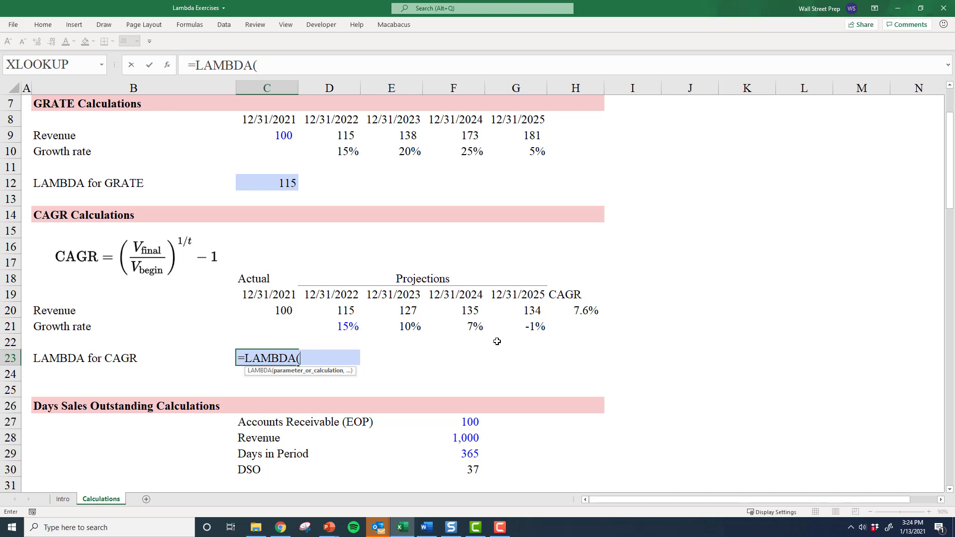
type("vfinal")
type(",")
type("vbe")
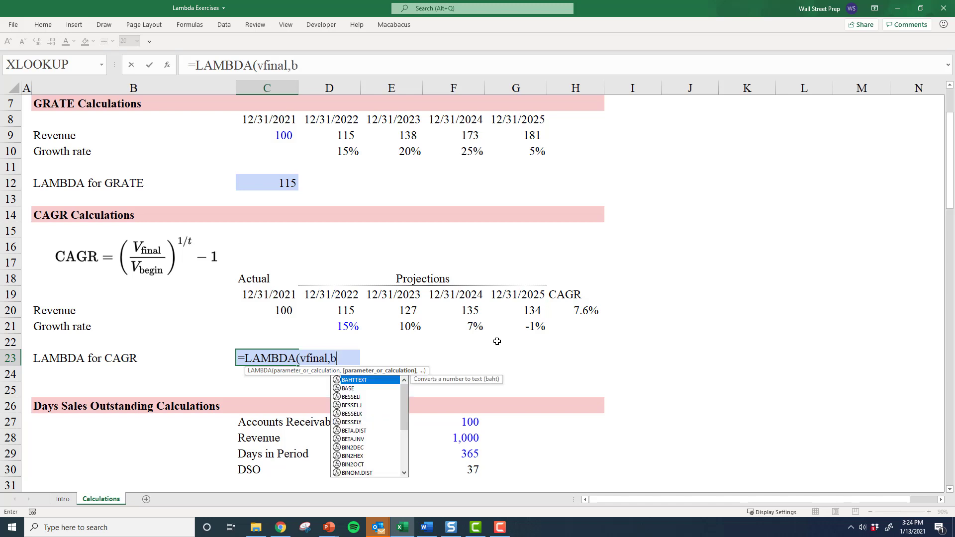
type("gin,")
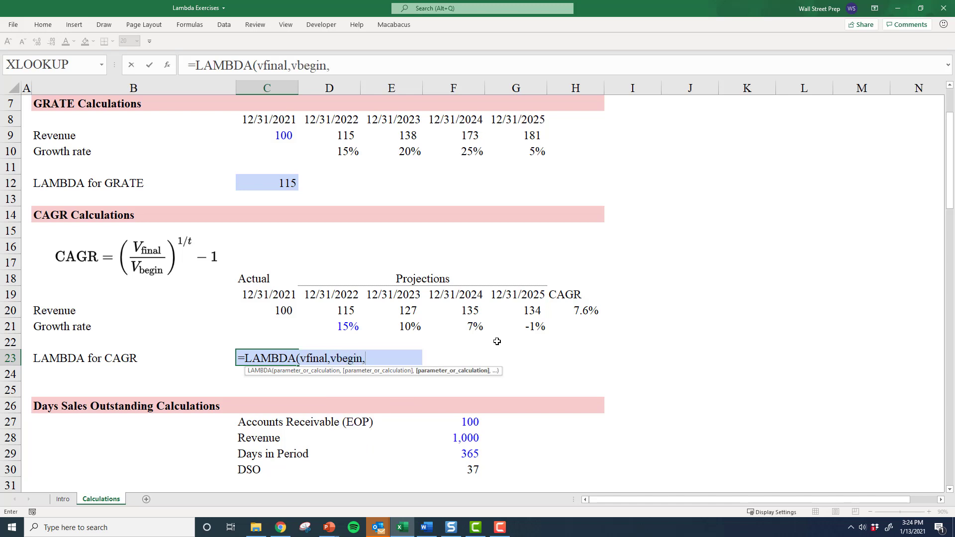
type("t")
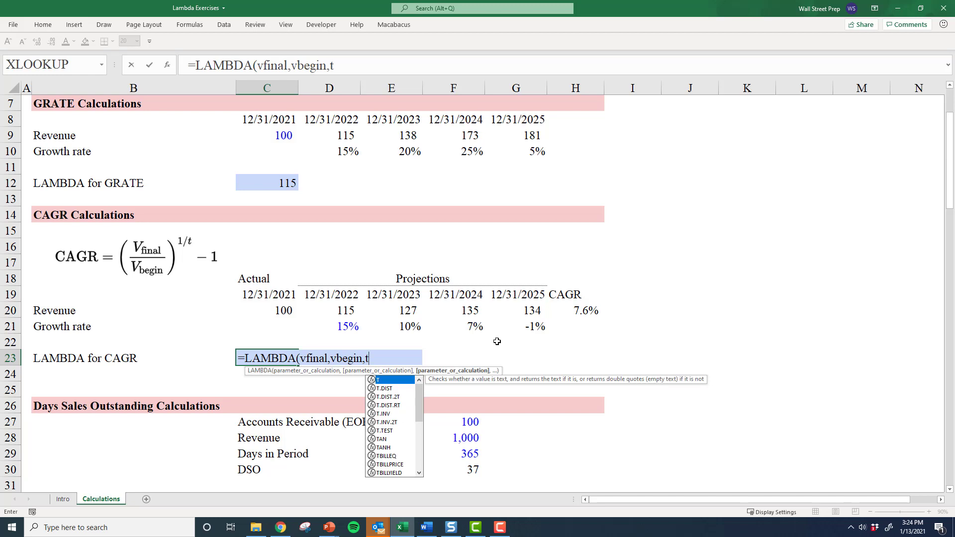
type(",")
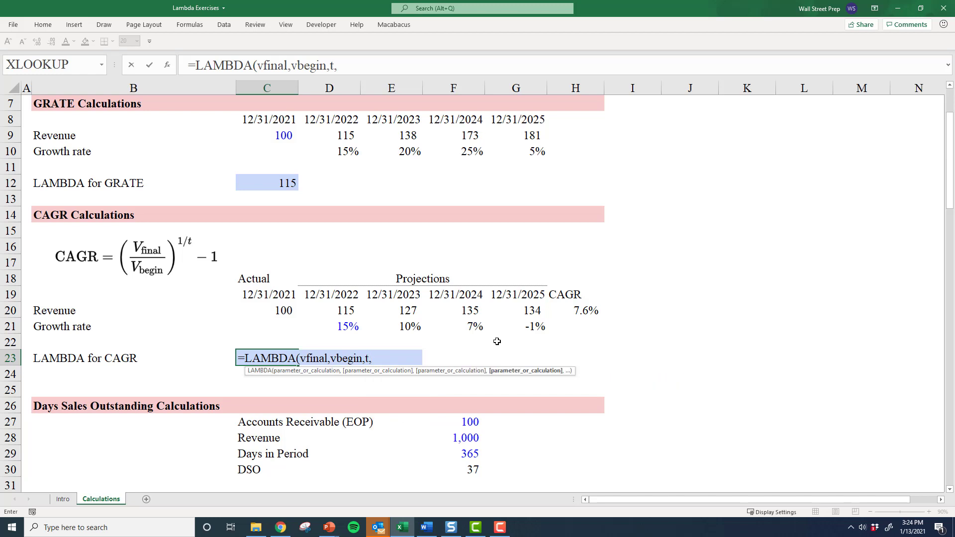
key("ctrl+v")
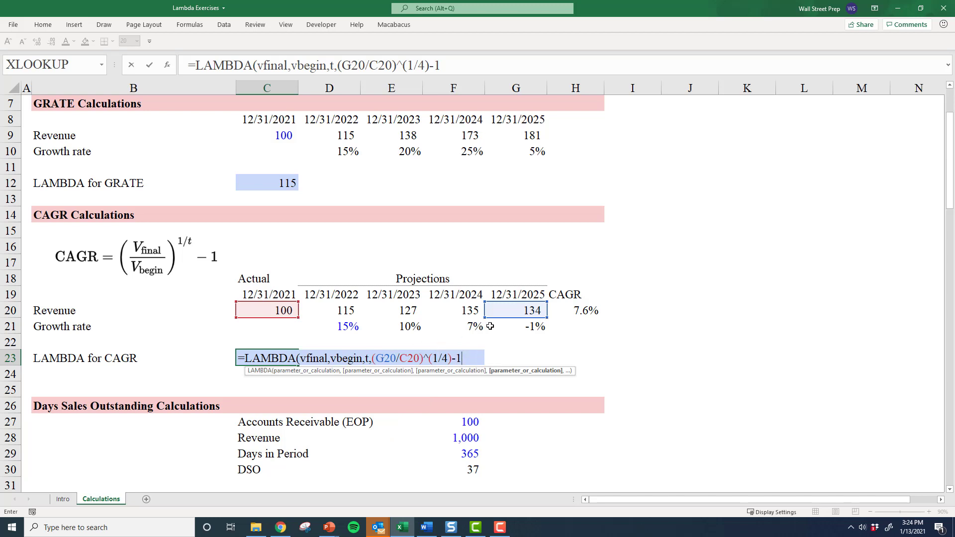
- Replace G20 with vfinal and C20 with vbegin in the LAMBDA calculation
left_click(397, 358)
key("shift+Left")
key("shift+Left")
key("shift+Left")
type("vbegin")
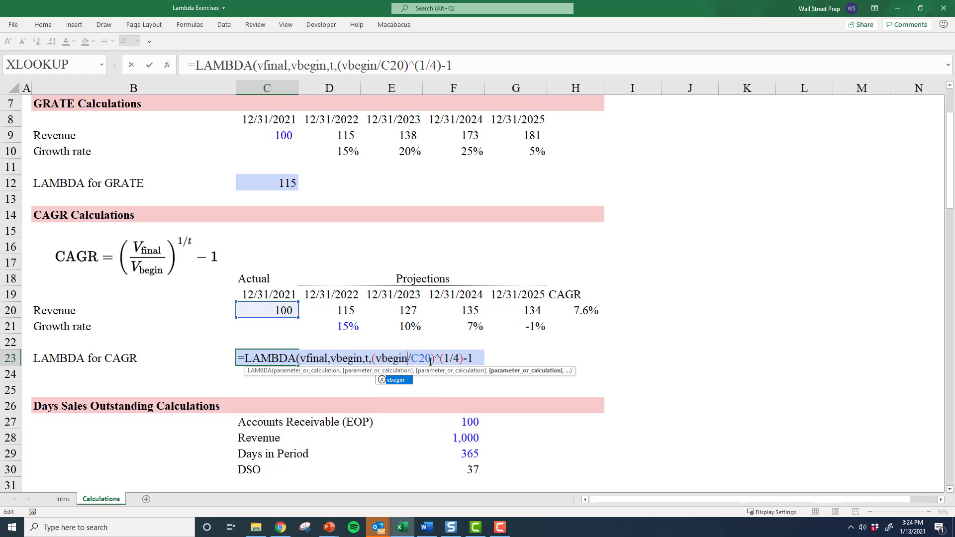
key("BackSpace")
key("BackSpace")
key("BackSpace")
key("BackSpace")
key("BackSpace")
key("BackSpace")
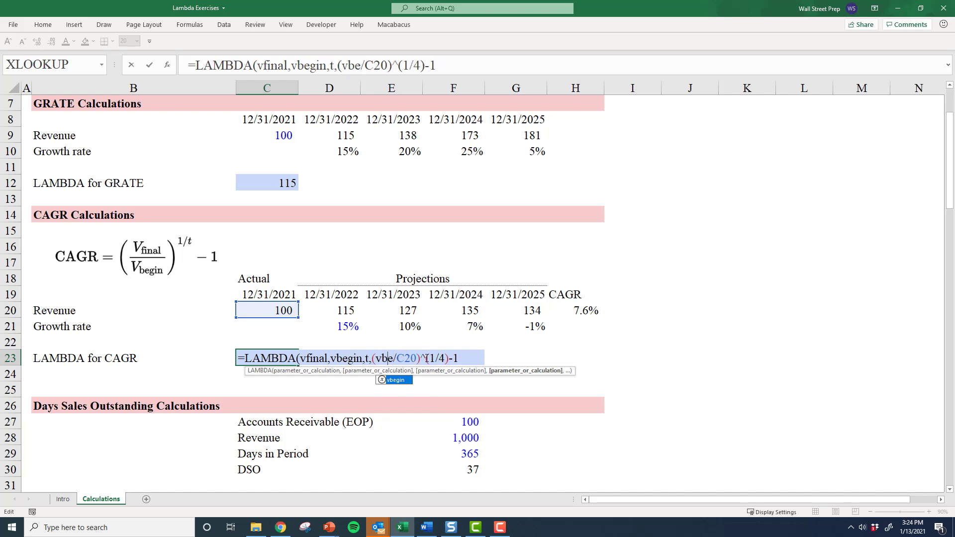
type("vfinal")
key("Right")
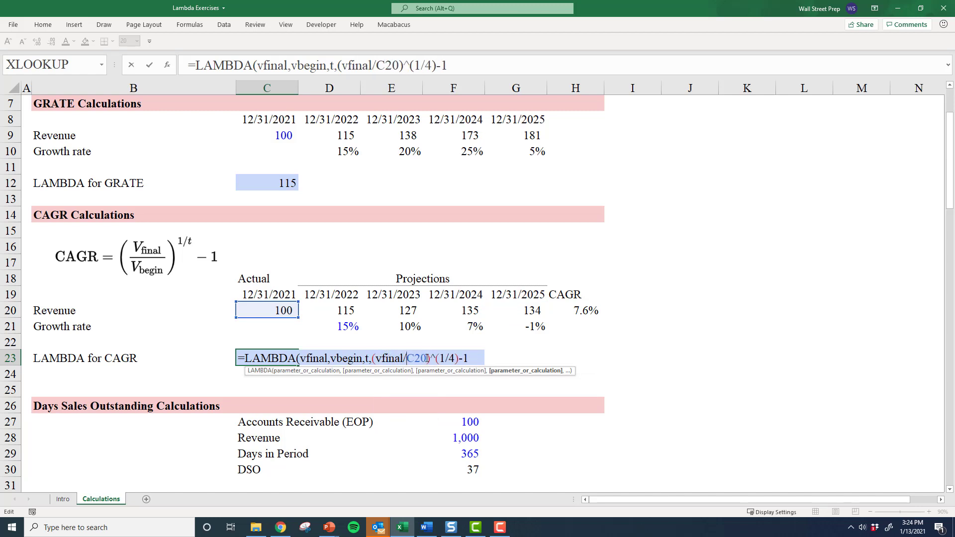
key("BackSpace")
key("BackSpace")
key("BackSpace")
type("vbegin")
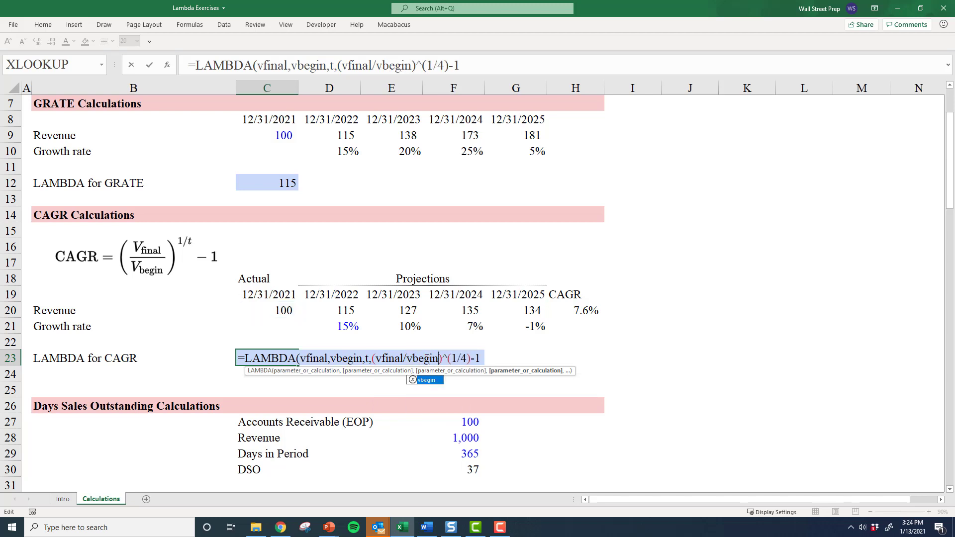
key("Right")
key("Right")
key("Right")
key("Right")
key("Right")
- Replace the exponent's 4 with t, close and commit the LAMBDA, then append '('
key("shift+Right")
type("t")
key("End")
type(")")
key("ctrl+Return")
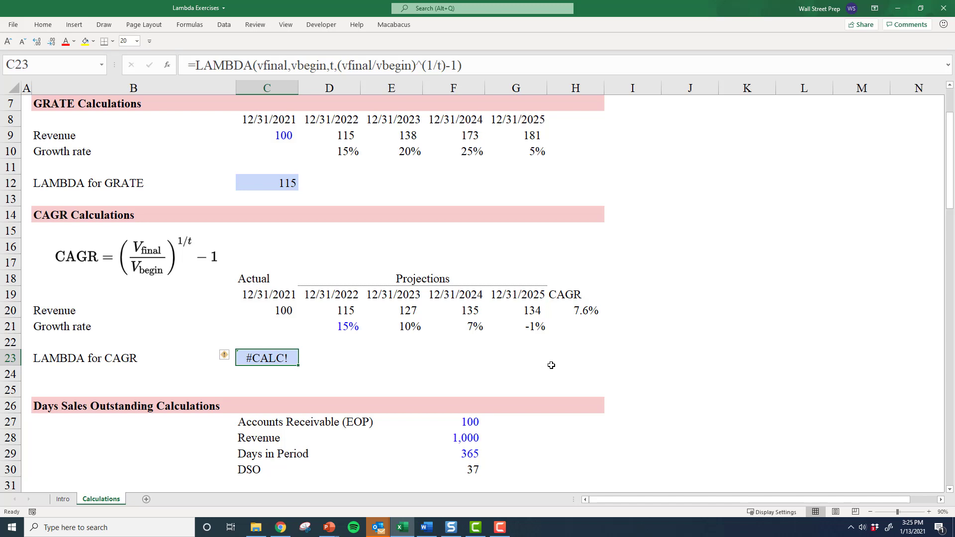
key("F2")
type("(")
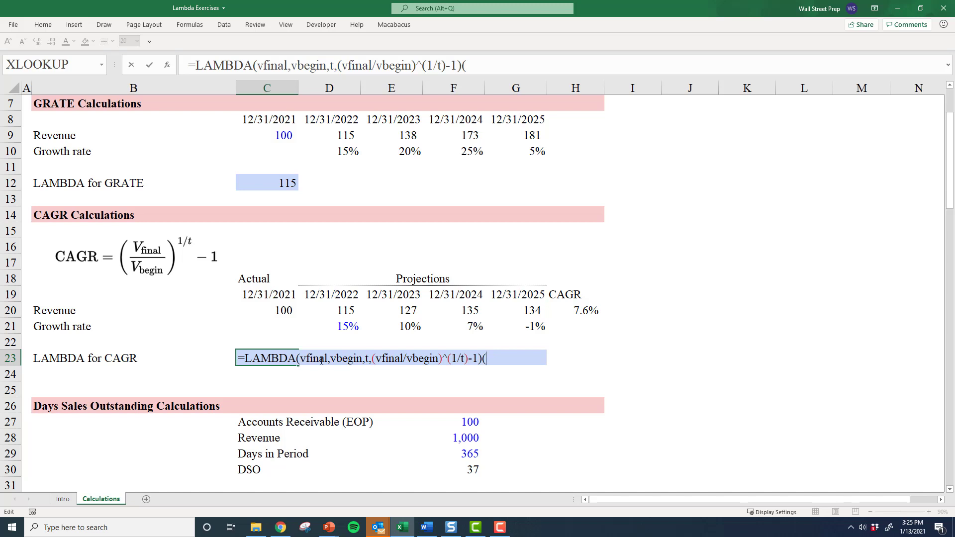
- Call the C23 LAMBDA with arguments G20, C20 and 4 and commit it
left_click(532, 313)
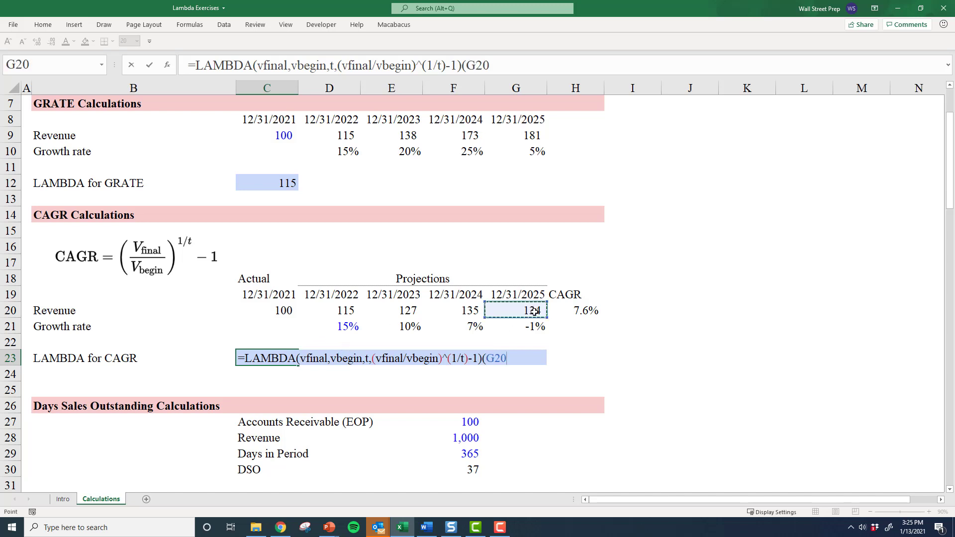
type(",")
left_click(273, 310)
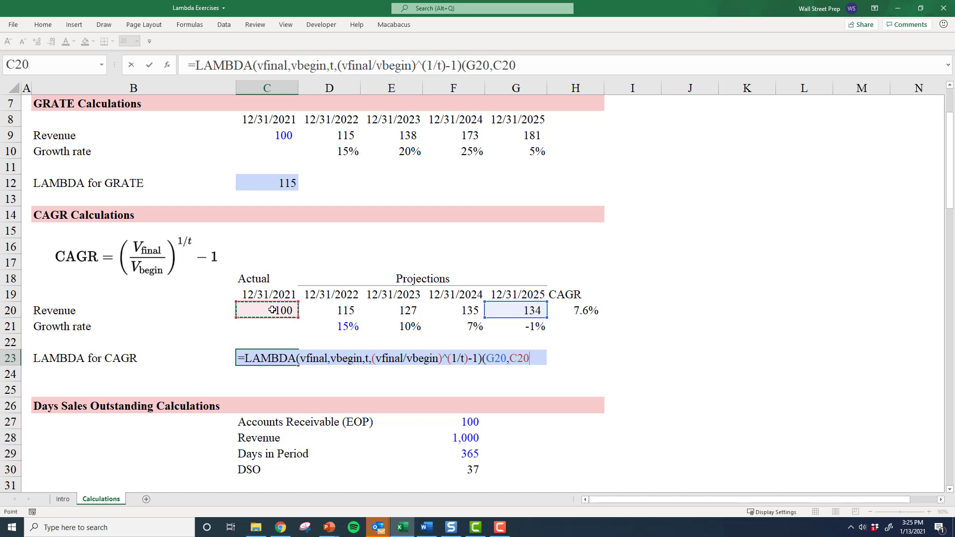
type(",")
type("4)")
key("ctrl+Return")
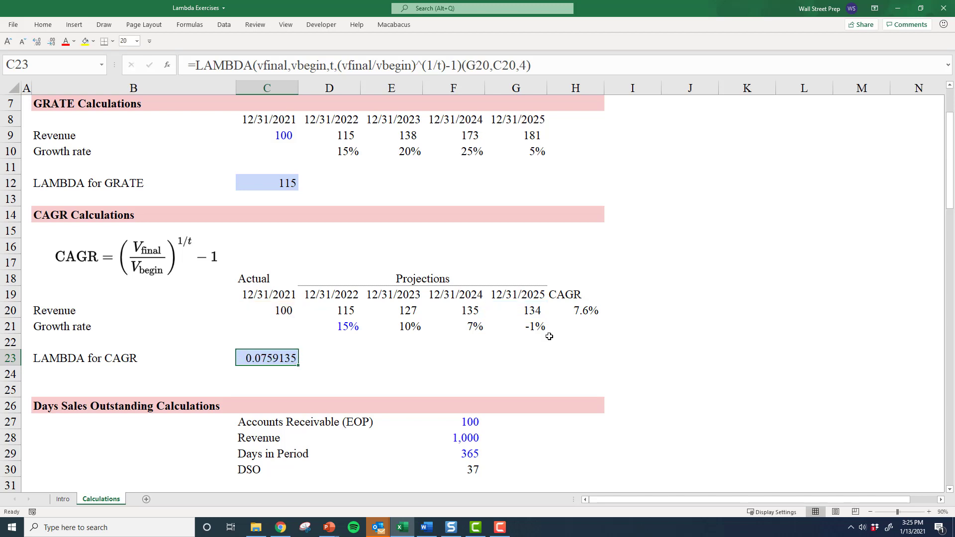
- Format C23 as a percentage showing 7.6% and review its formula
key("ctrl+shift+5")
key("F2")
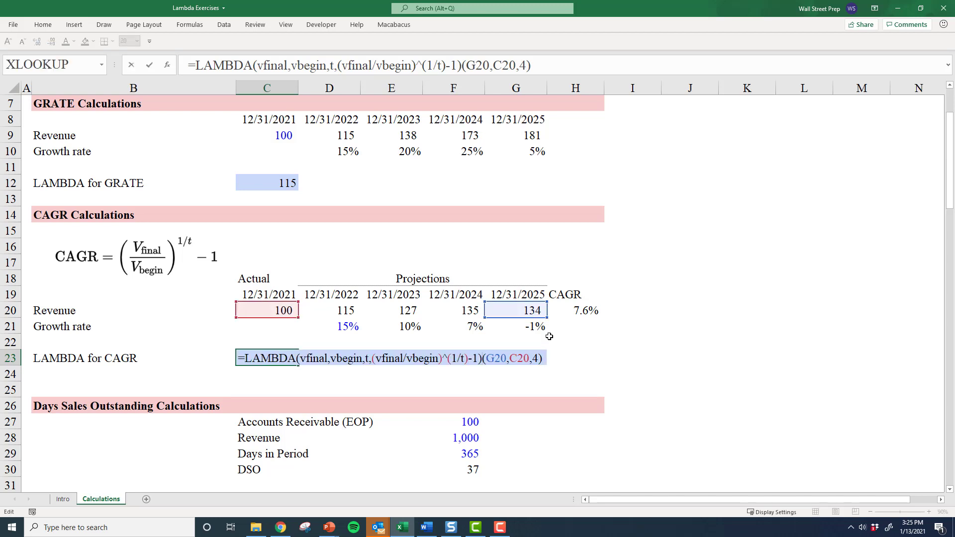
key("ctrl+shift+Left")
key("ctrl+shift+Left")
key("ctrl+shift+Left")
key("ctrl+shift+Left")
key("ctrl+shift+Left")
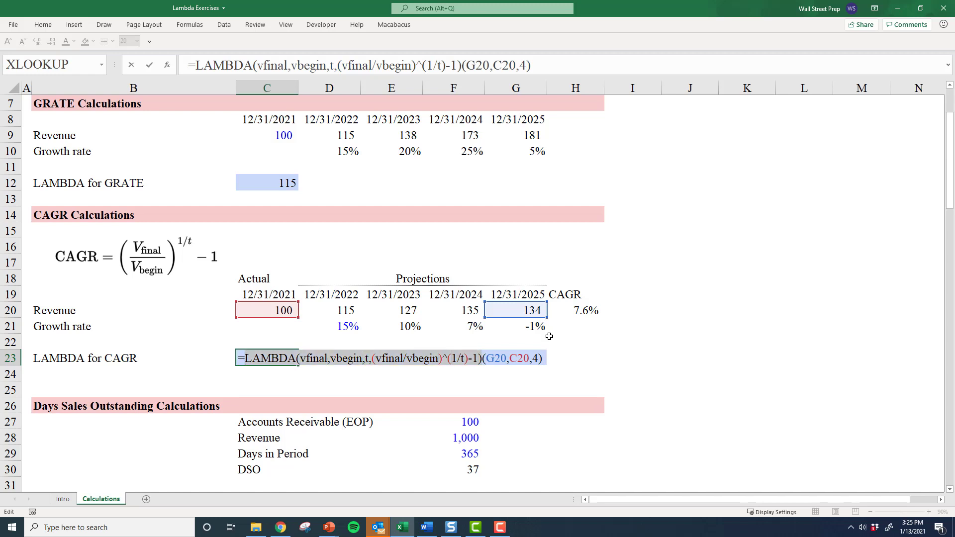
key("ctrl+shift+Left")
key("ctrl+c")
key("Escape")
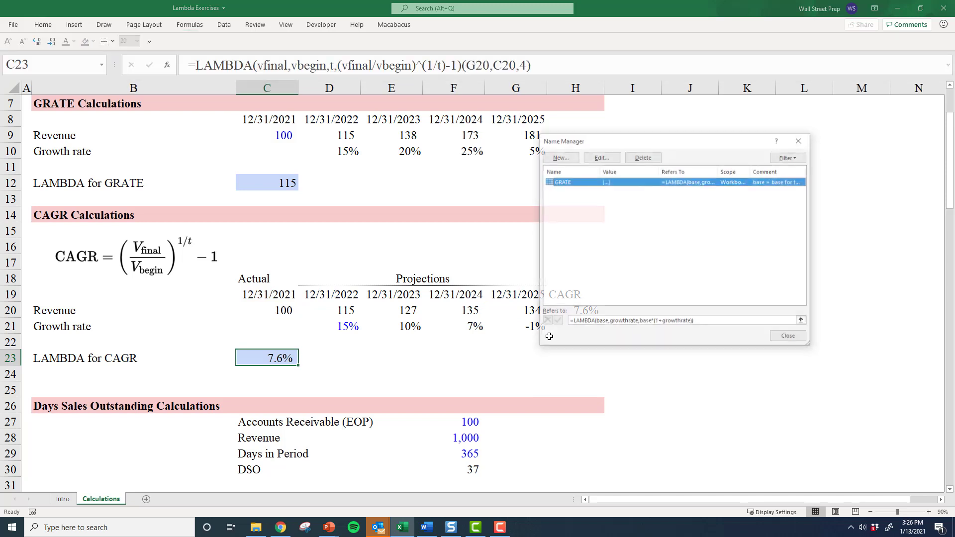
- Define name CAGR as the pasted LAMBDA, commented with vfinal, vbegin and t meanings
key("ctrl+F3")
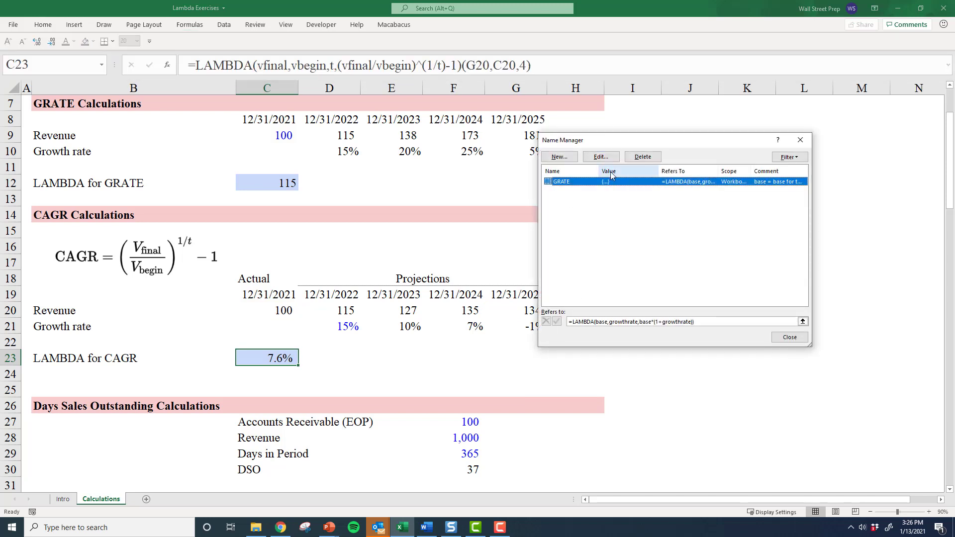
left_click(562, 159)
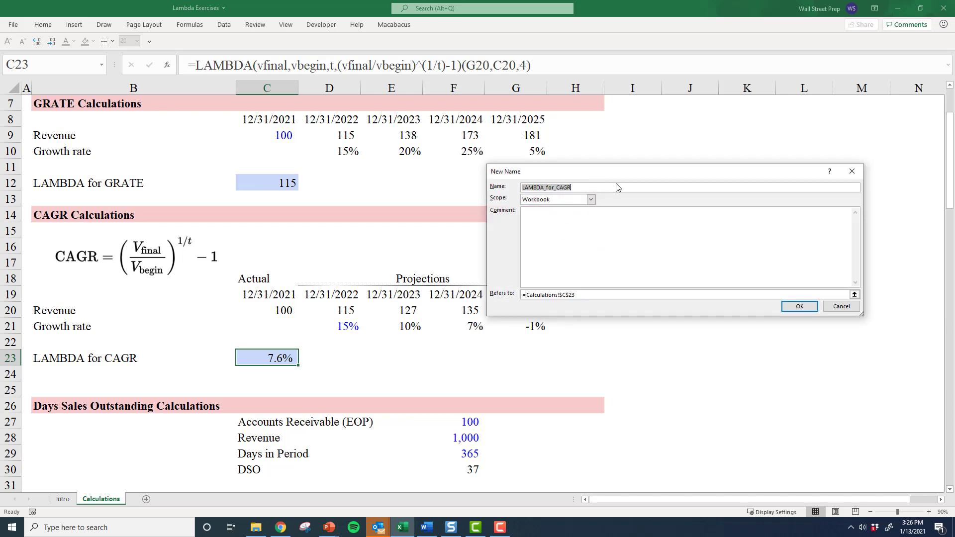
type("CAGR")
key("Tab")
key("Tab")
key("Tab")
key("ctrl+v")
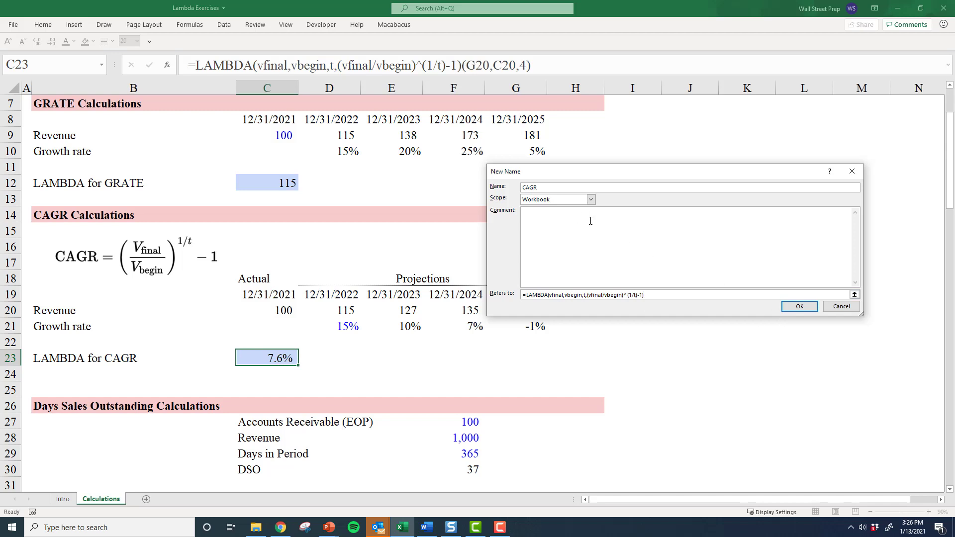
left_click(590, 221)
type("vfinal = value at final period | vbegin = value at beginning period | t = num")
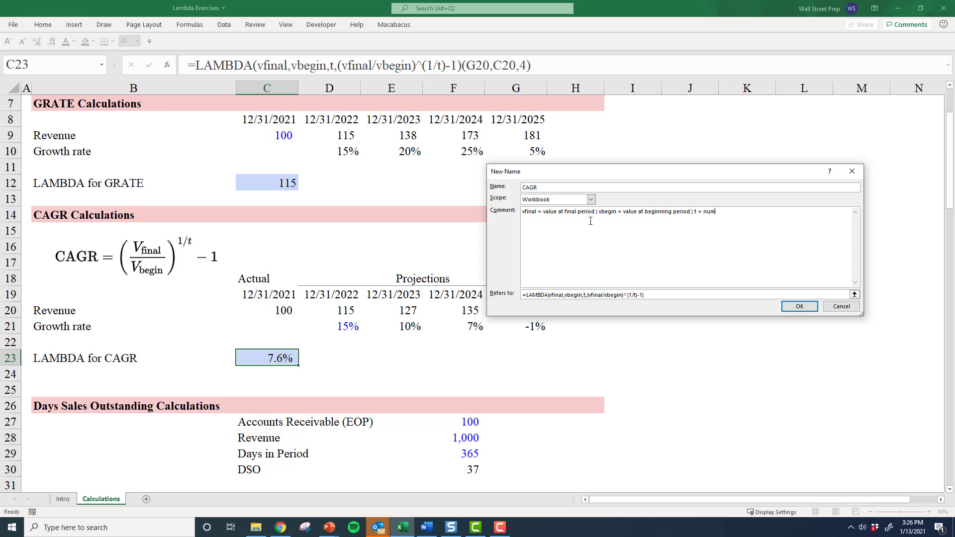
type("ber of periods")
left_click(799, 306)
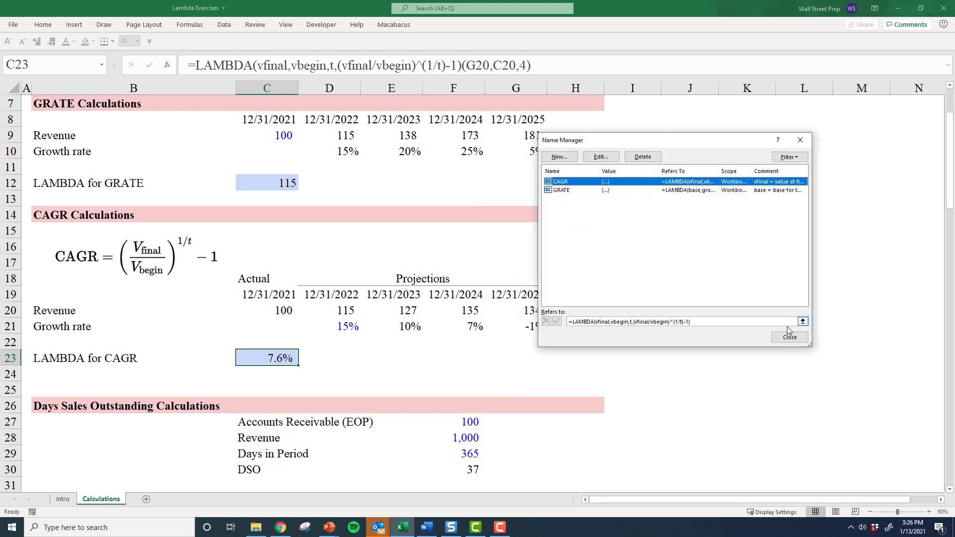
left_click(792, 339)
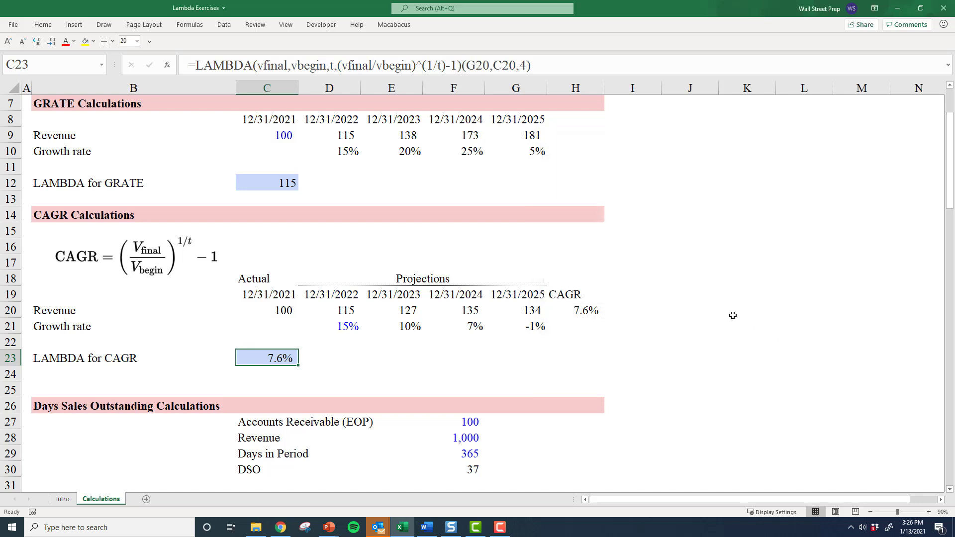
- Move to H20 and inspect its existing hard-coded CAGR formula without changing it
key("Down")
key("Right")
key("Right")
key("Right")
key("Up")
key("Right")
key("Right")
key("Up")
key("Up")
key("Up")
key("Left")
key("Left")
key("Left")
key("Left")
key("Right")
key("Right")
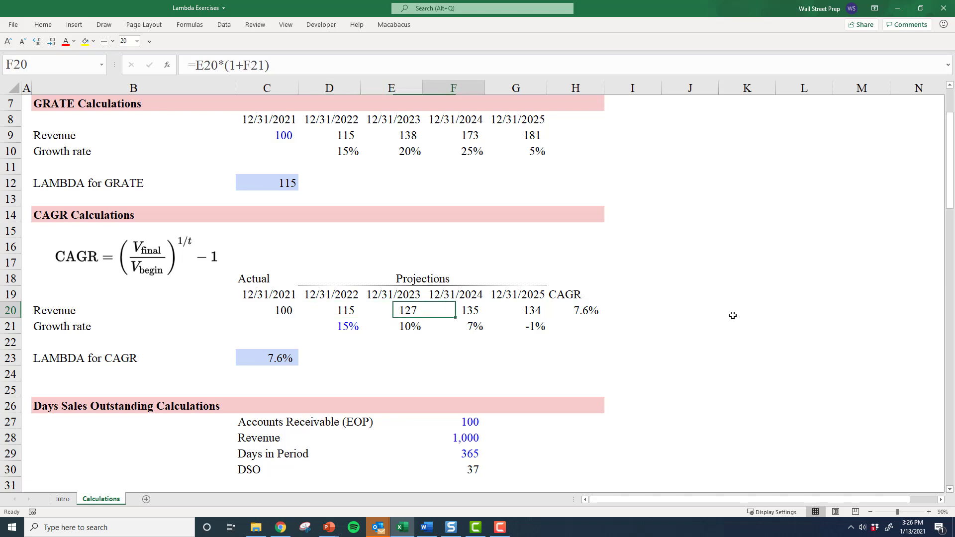
key("Right")
key("Right")
key("F2")
key("Escape")
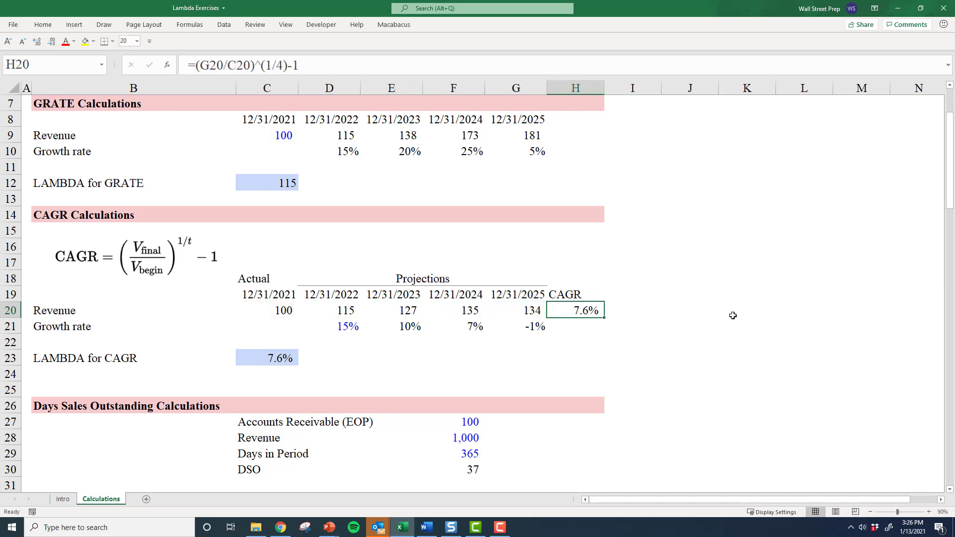
- Enter =CAGR(G20,C20,4) in H20 using the named CAGR function
type("=cagr(")
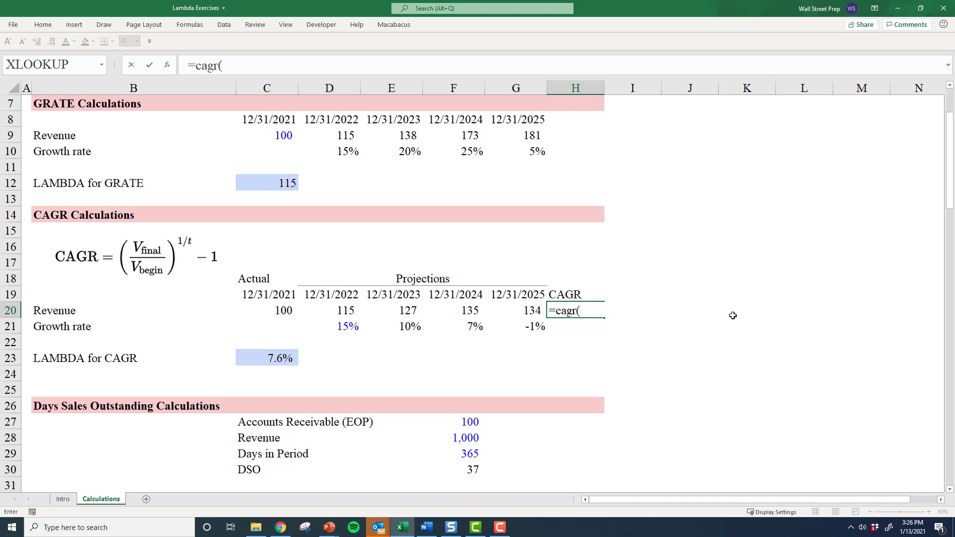
key("Left")
key("Right")
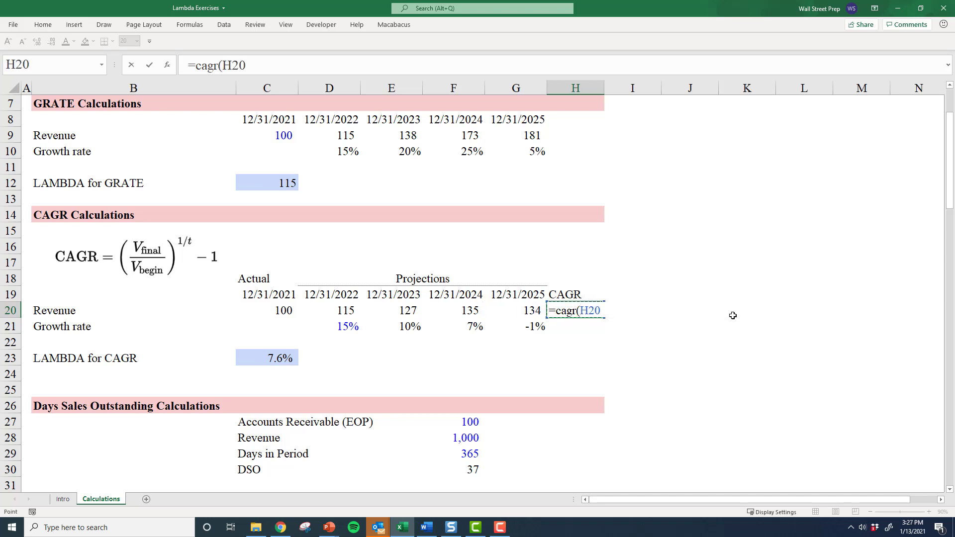
key("Left")
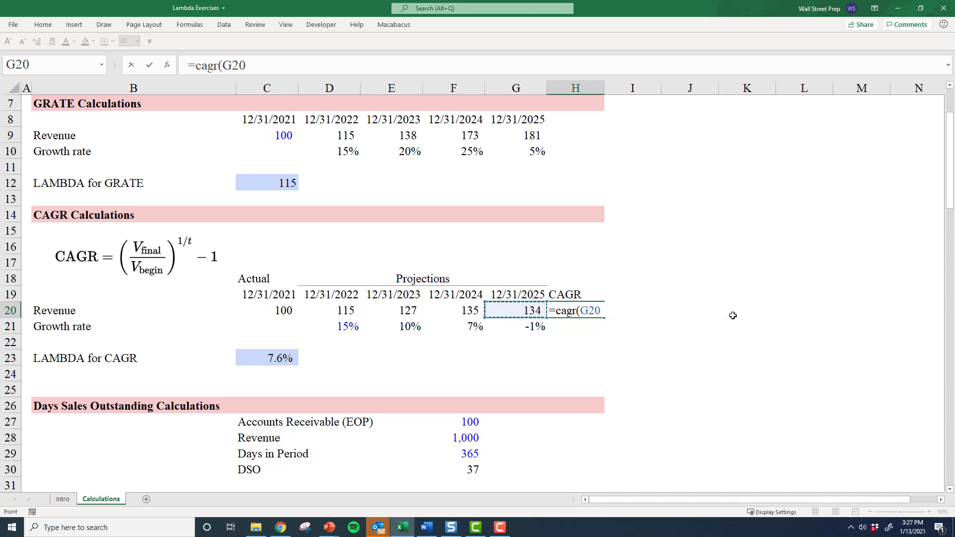
type(",")
key("Left")
key("Left")
key("Left")
key("Left")
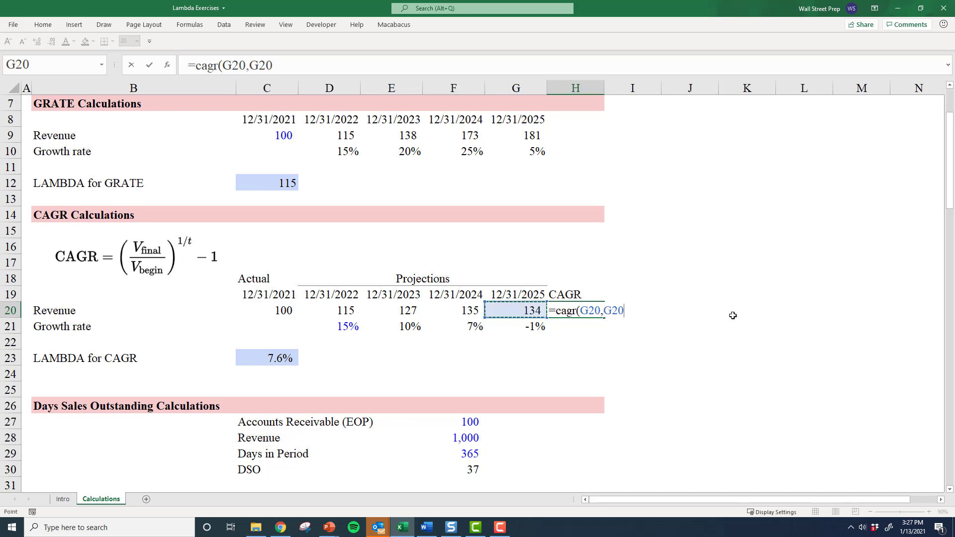
key("Left")
type(",")
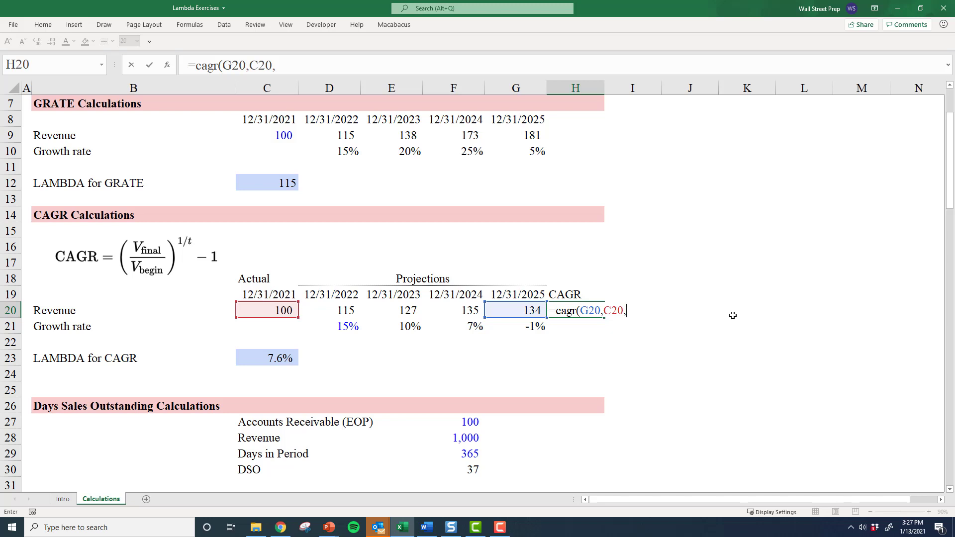
type("4")
key("ctrl+Return")
- Replace the hard-coded 4 with COLUMNS(D19:G19) as the third argument
key("F2")
key("Left")
key("shift+Left")
type("column")
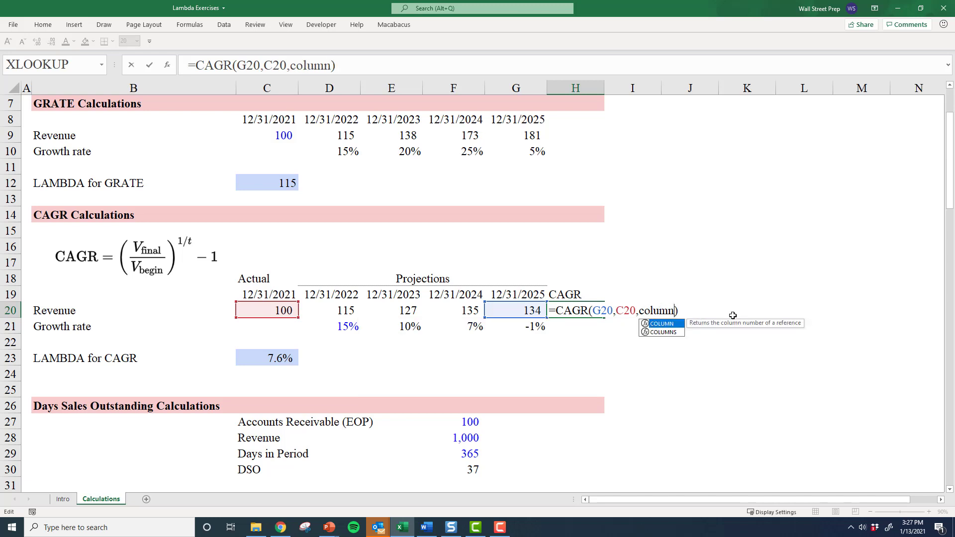
type("(")
type(")")
key("BackSpace")
key("BackSpace")
type("s")
key("Tab")
key("Up")
key("Left")
key("ctrl+shift+Left")
key("shift+Right")
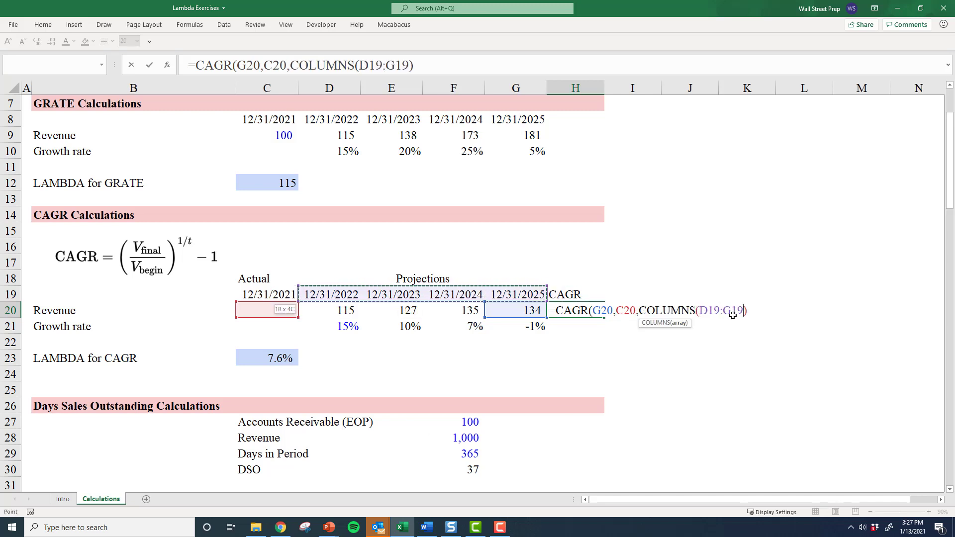
key("ctrl+Return")
- Review the finished =CAGR(G20,C20,COLUMNS(D19:G19)) formula in H20 and leave it unchanged
key("F2")
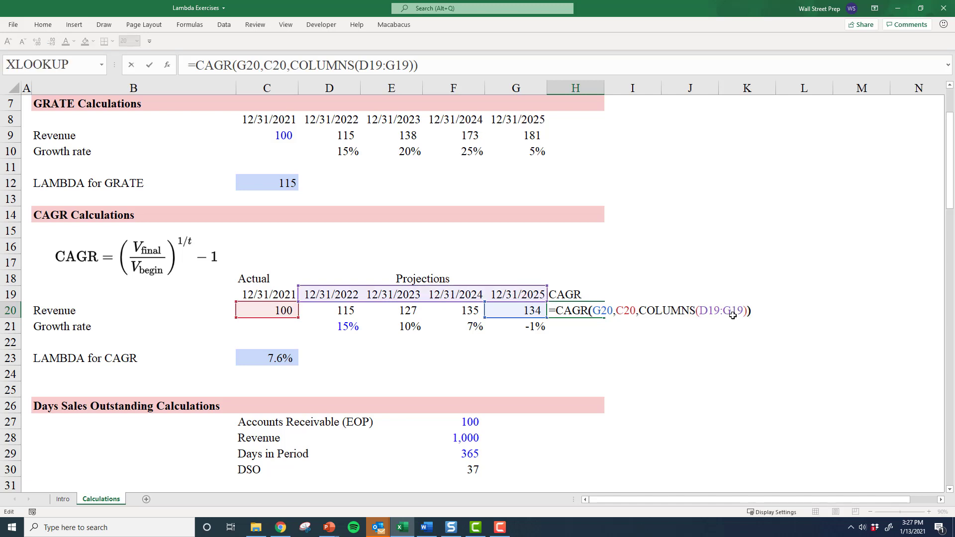
key("Left")
key("Left")
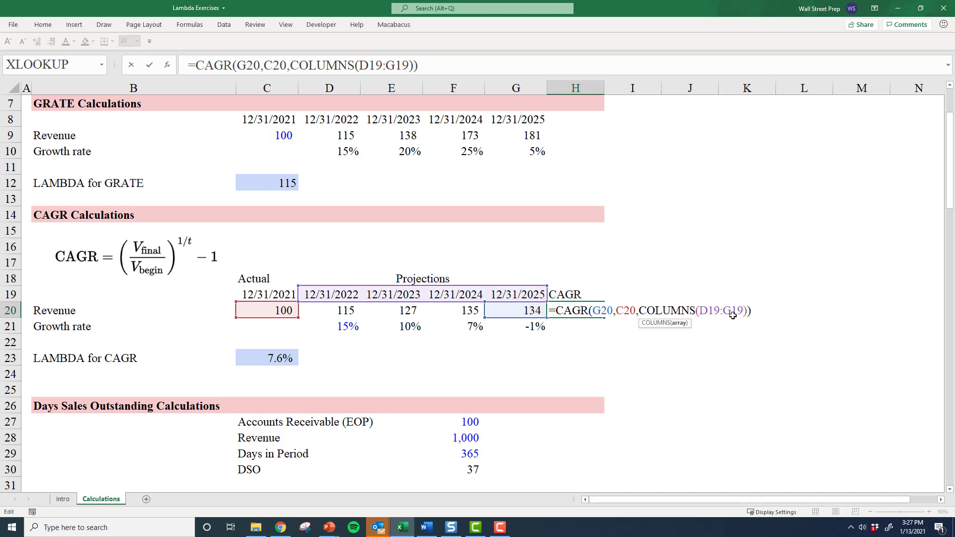
key("Escape")
key("Down")
key("Left")
key("Down")
key("Left")
key("Left")
key("Left")
key("Right")
- Return to H20 and display its CAGR formula once more
key("Left")
key("Left")
key("Left")
key("Right")
key("Right")
key("Right")
key("Right")
key("Right")
key("Right")
key("Right")
key("Up")
key("Up")
key("Left")
key("F2")
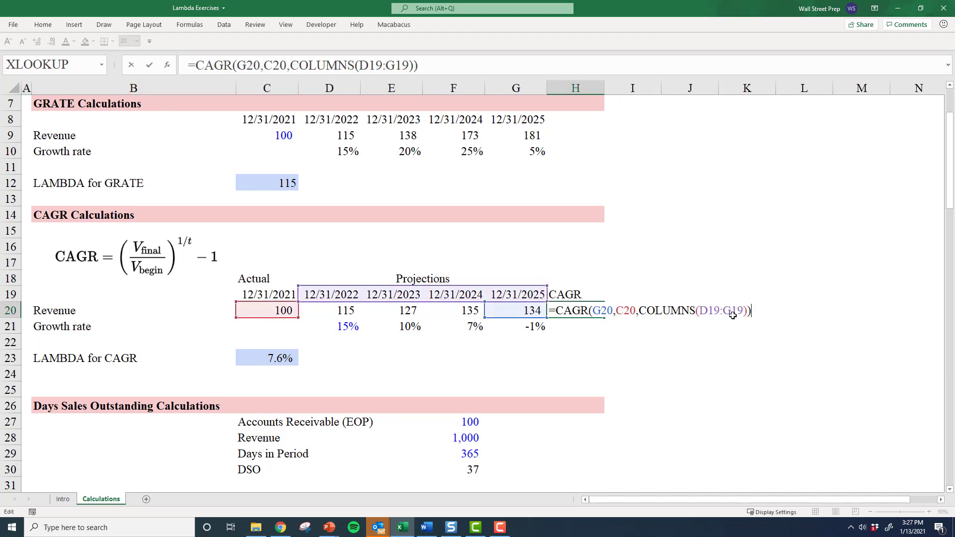
key("Escape")
key("F2")
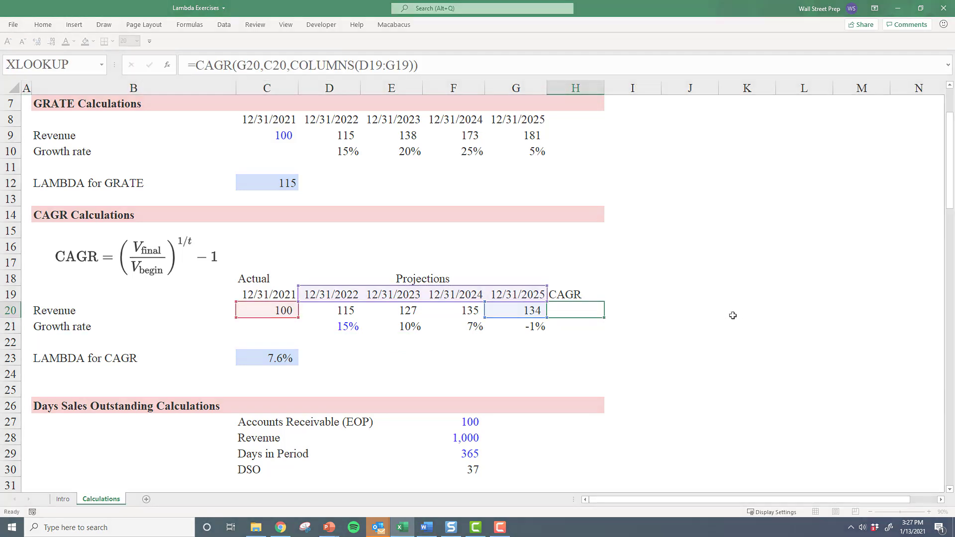